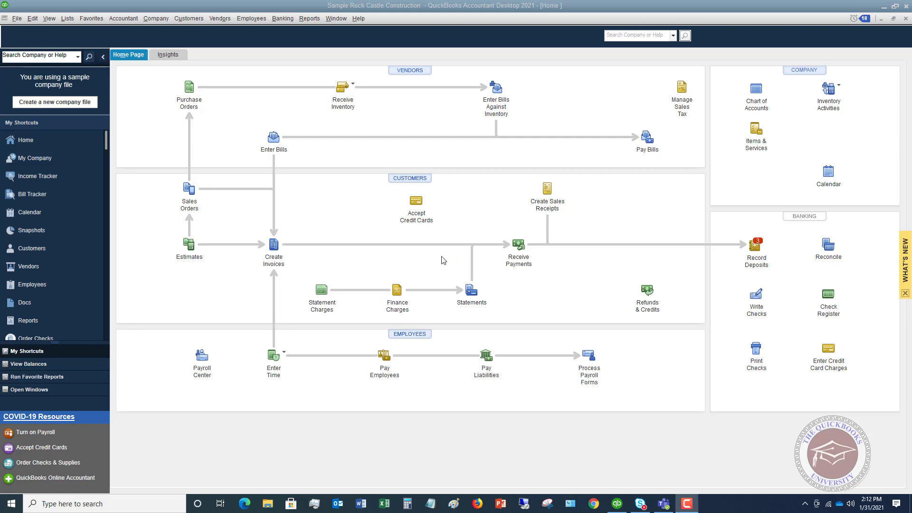
Open the register for the 10100 · Checking account from the Home page Check Register.
{"action": "left_click", "coordinate": [829, 311]}
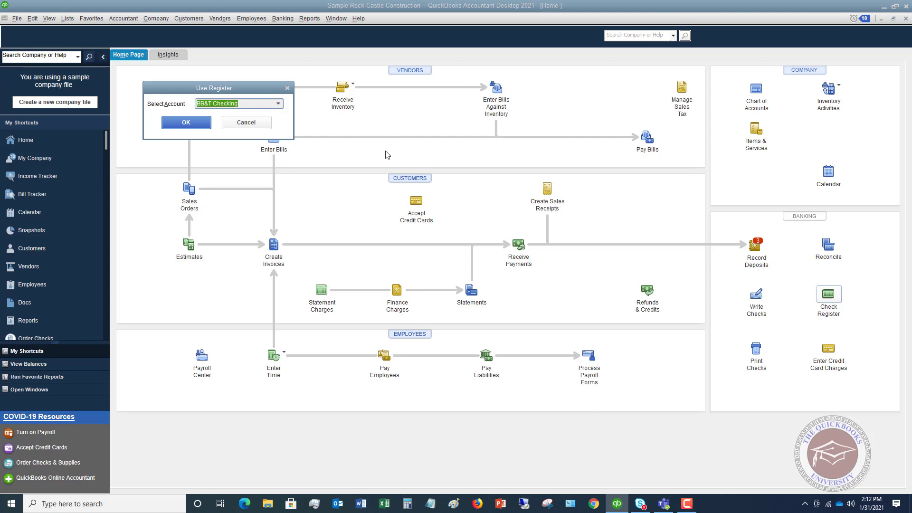
{"action": "left_click", "coordinate": [279, 105]}
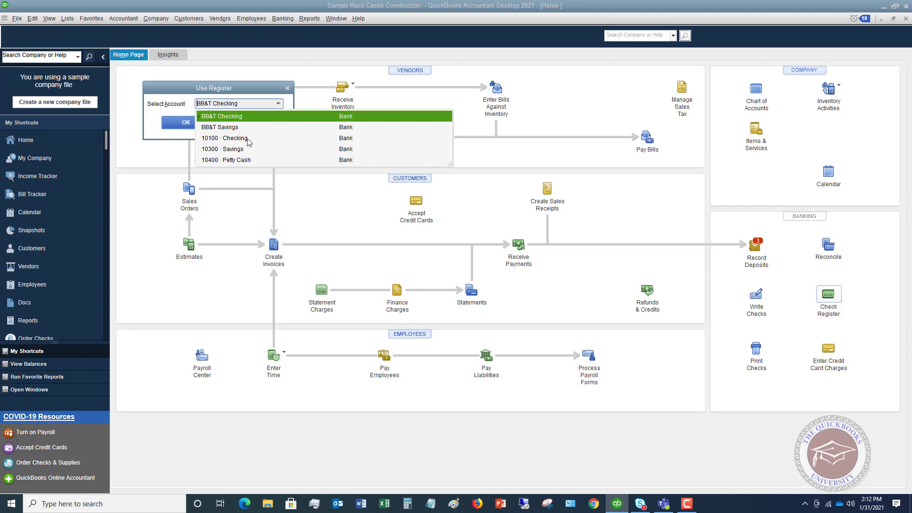
{"action": "left_click", "coordinate": [237, 139]}
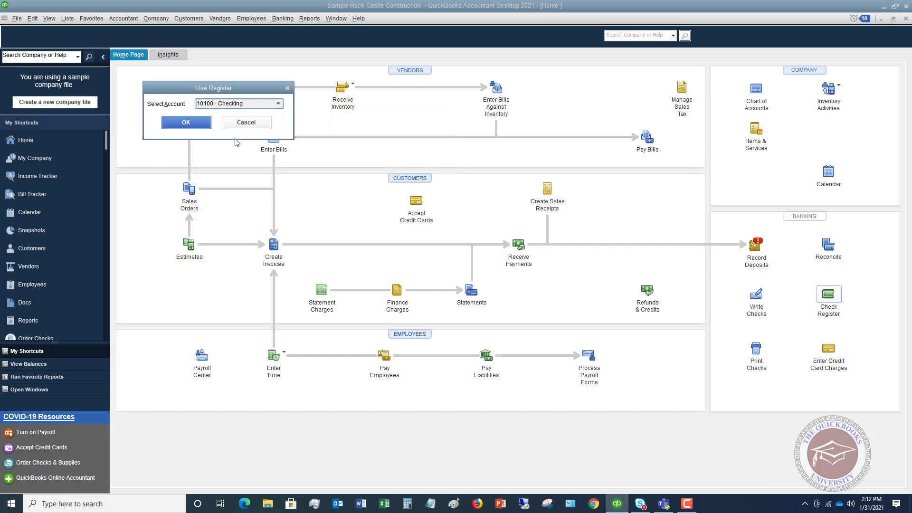
{"action": "left_click", "coordinate": [201, 127]}
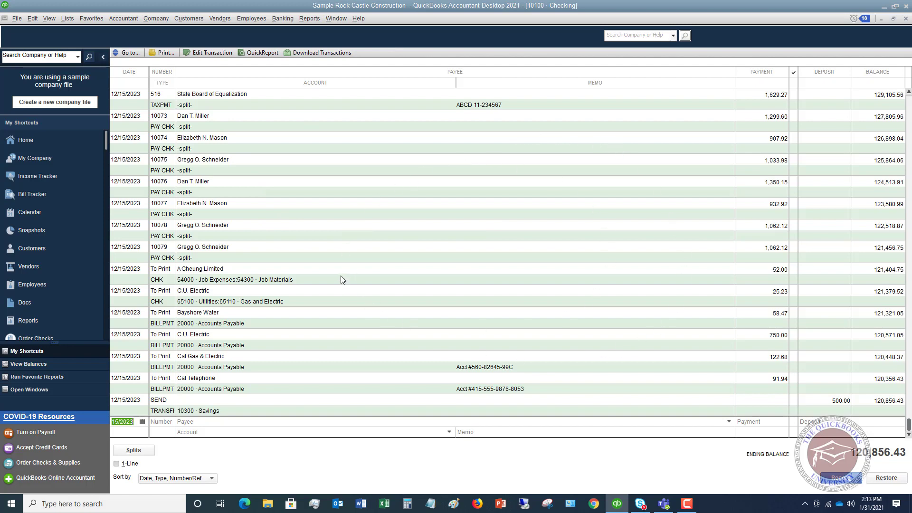
{"action": "left_click", "coordinate": [283, 18]}
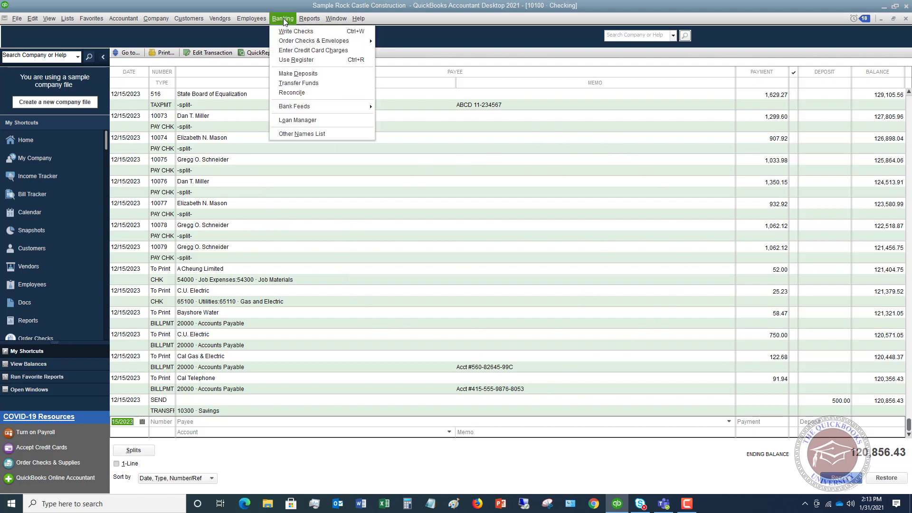
{"action": "left_click", "coordinate": [299, 31]}
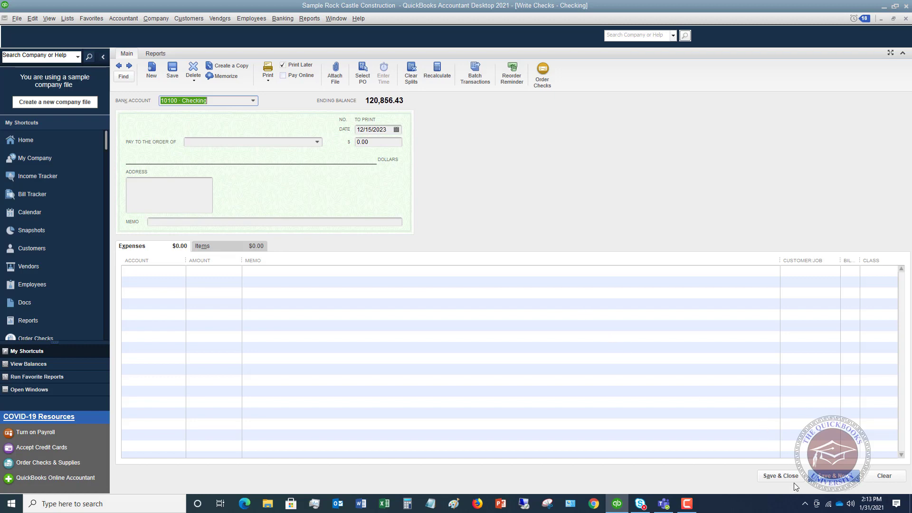
{"action": "left_click", "coordinate": [905, 18]}
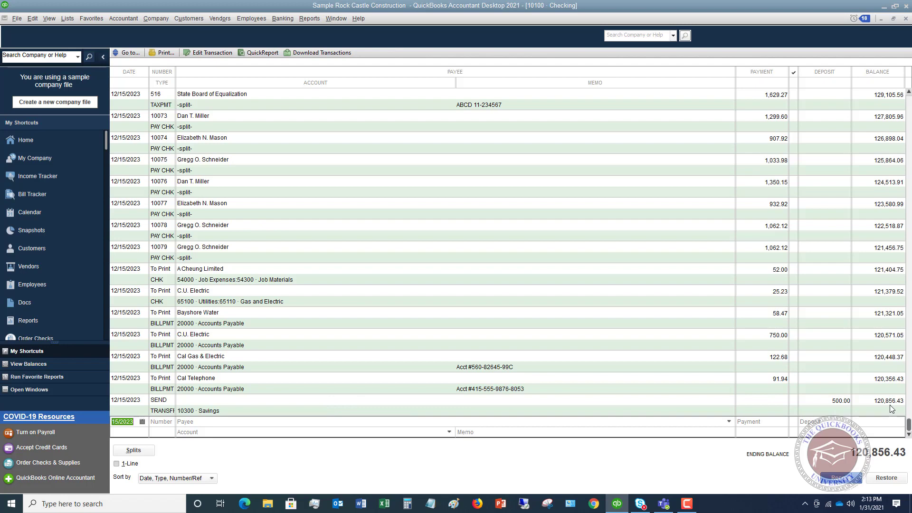
{"action": "left_click", "coordinate": [906, 19]}
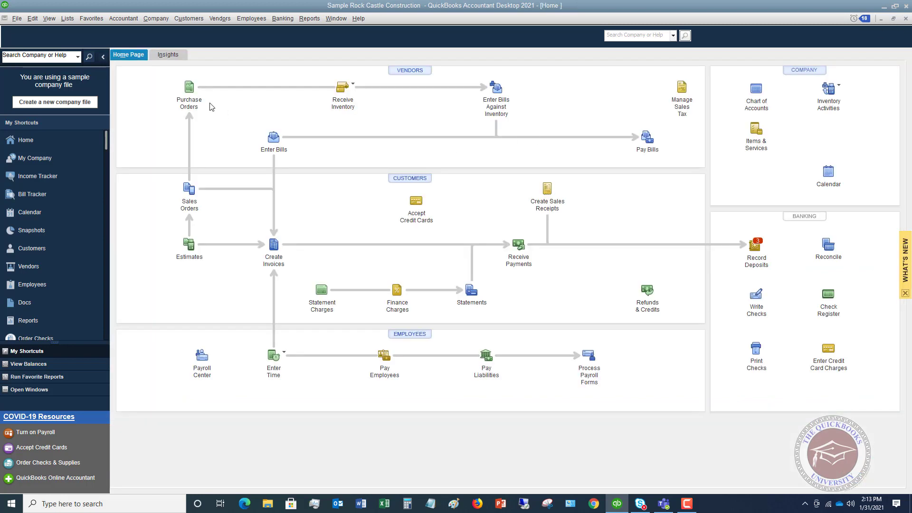
Open the Chart of Accounts, then view and close the 20500 QuickBooks Credit Card register.
{"action": "left_click", "coordinate": [155, 18]}
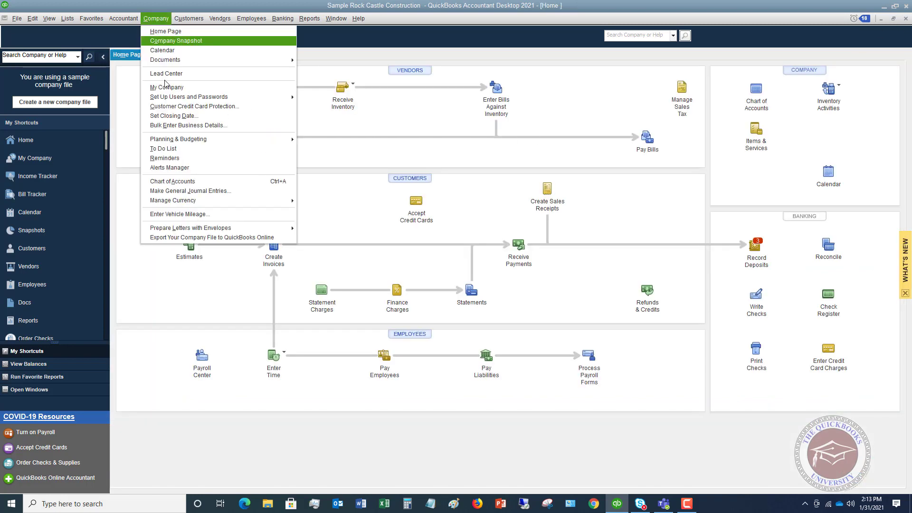
{"action": "left_click", "coordinate": [189, 182]}
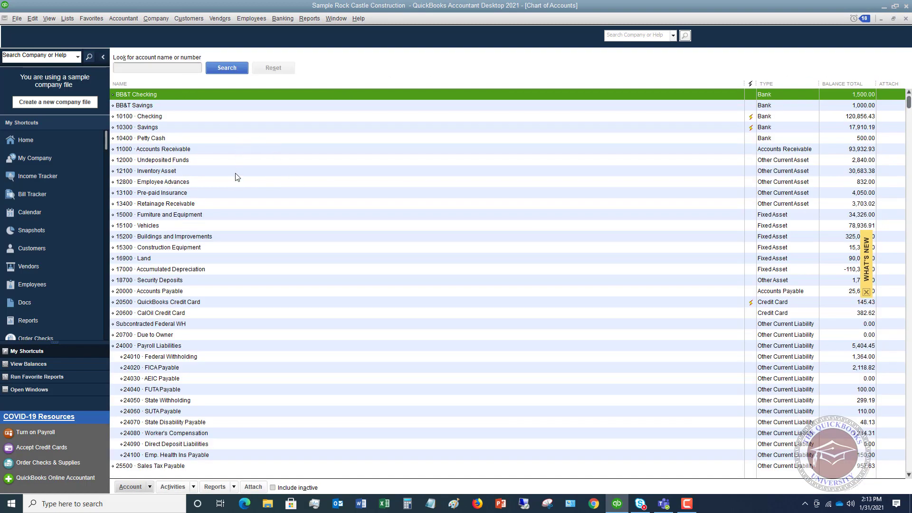
{"action": "scroll", "coordinate": [237, 177], "scroll_direction": "down", "scroll_amount": 6}
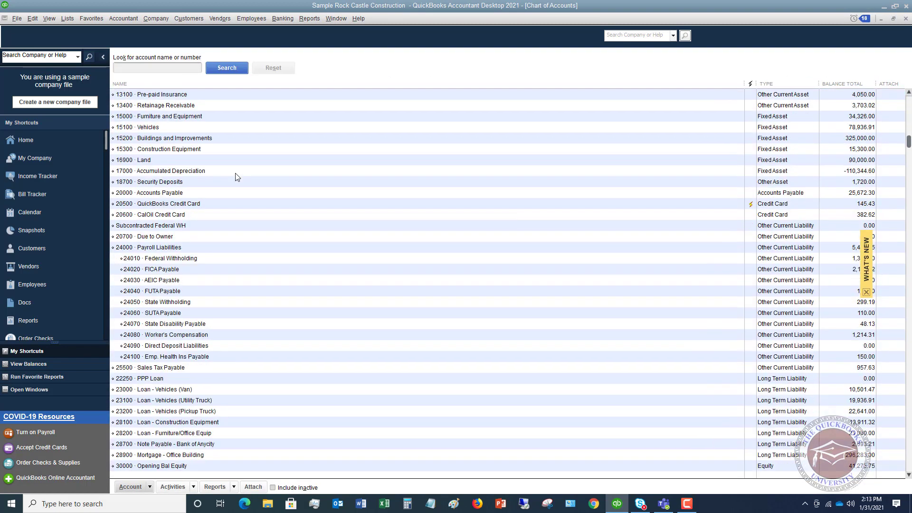
{"action": "scroll", "coordinate": [237, 176], "scroll_direction": "down", "scroll_amount": 9}
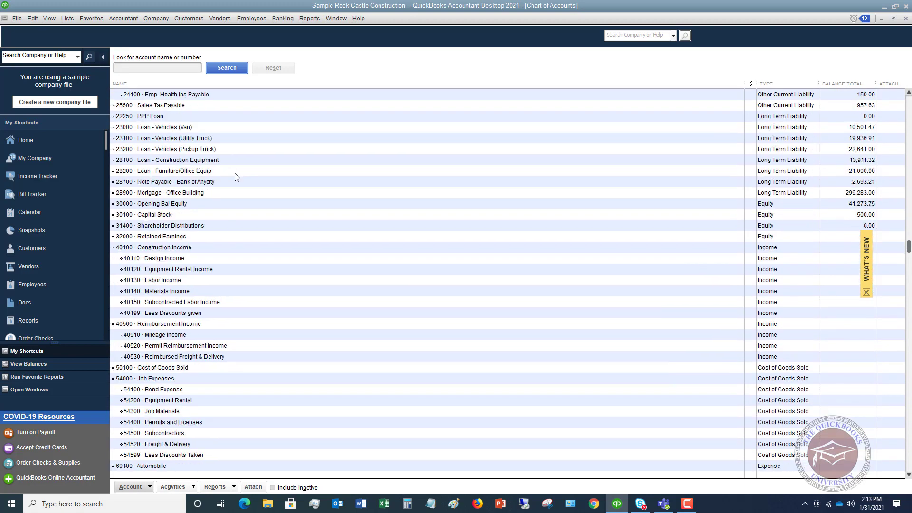
{"action": "scroll", "coordinate": [237, 177], "scroll_direction": "down", "scroll_amount": 2}
{"action": "scroll", "coordinate": [237, 177], "scroll_direction": "up", "scroll_amount": 9}
{"action": "scroll", "coordinate": [237, 176], "scroll_direction": "up", "scroll_amount": 3}
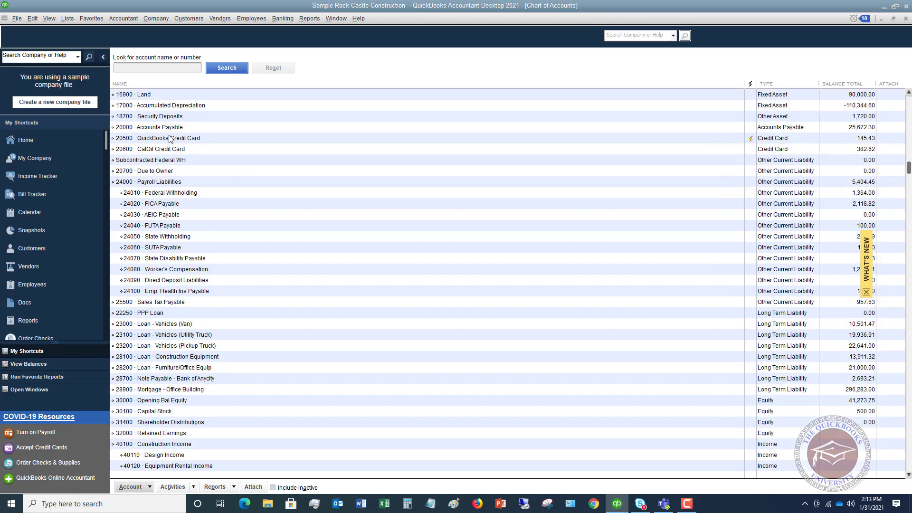
{"action": "double_click", "coordinate": [170, 139]}
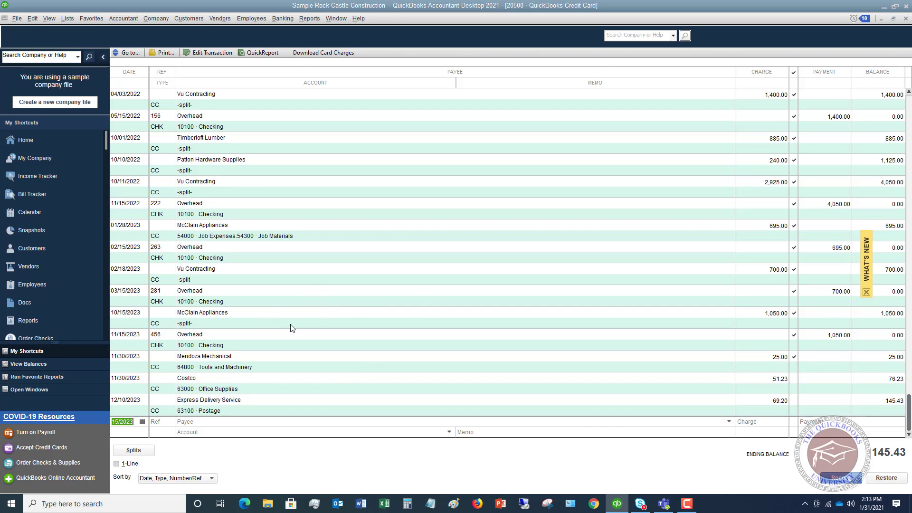
{"action": "left_click", "coordinate": [905, 19]}
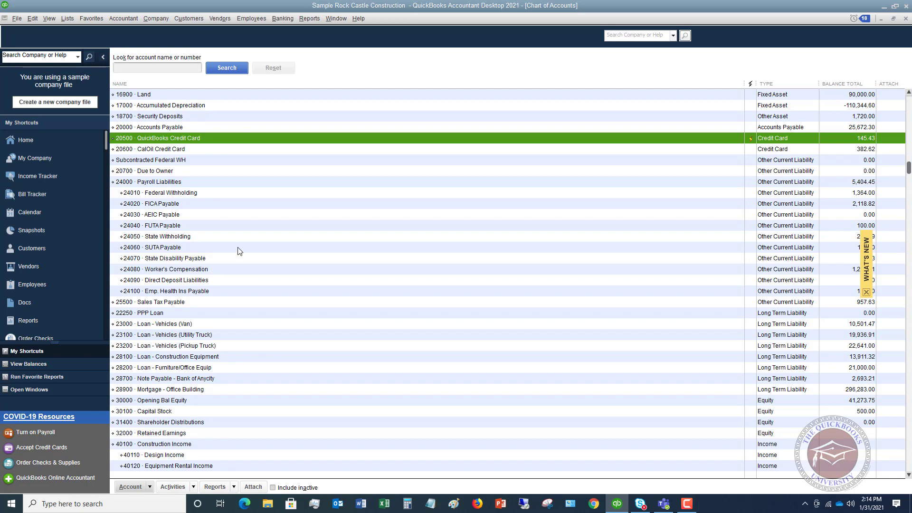
{"action": "scroll", "coordinate": [240, 251], "scroll_direction": "down", "scroll_amount": 6}
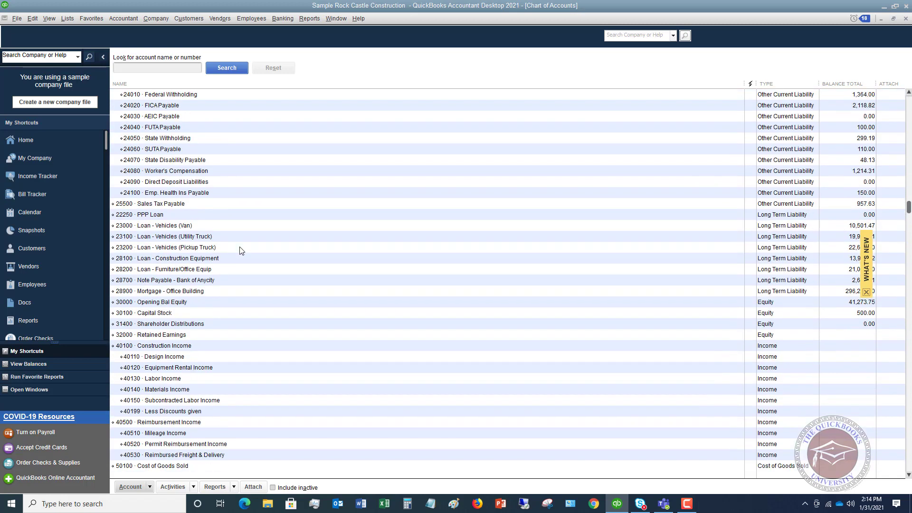
{"action": "scroll", "coordinate": [241, 251], "scroll_direction": "down", "scroll_amount": 5}
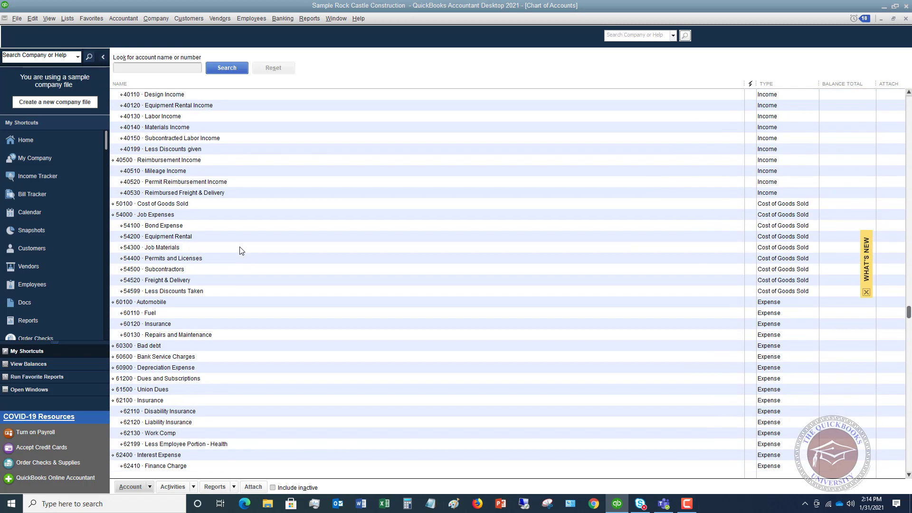
{"action": "double_click", "coordinate": [190, 382]}
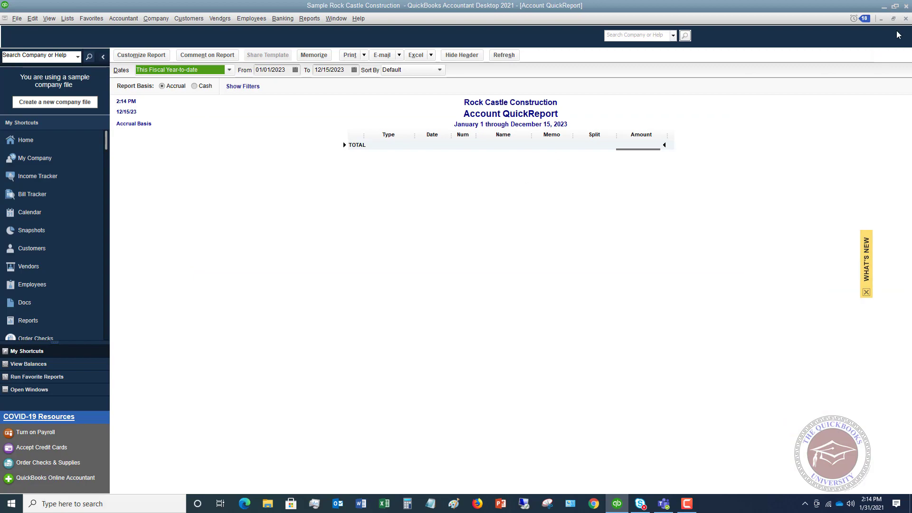
{"action": "left_click", "coordinate": [905, 18]}
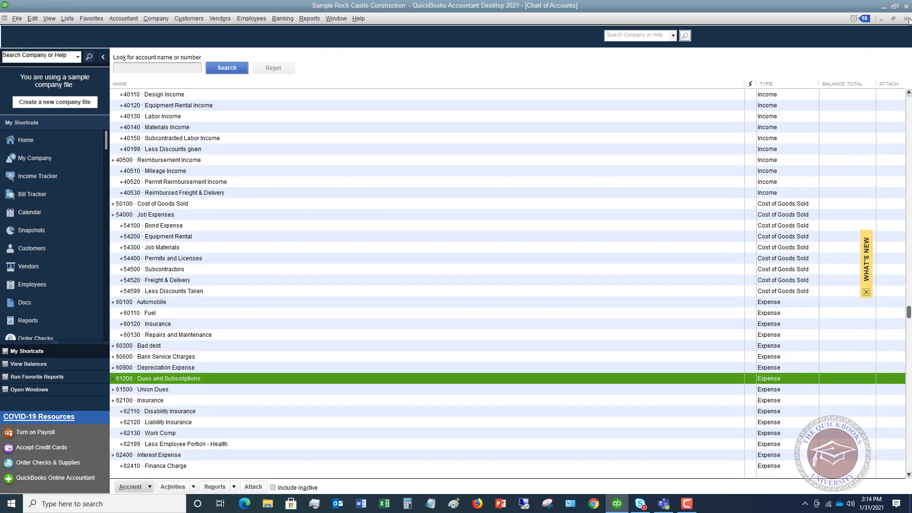
{"action": "scroll", "coordinate": [320, 200], "scroll_direction": "up", "scroll_amount": 20}
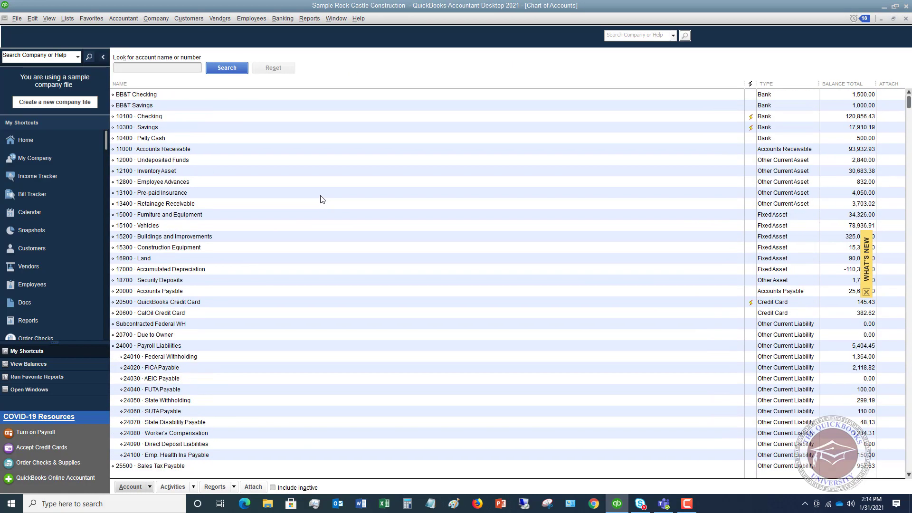
{"action": "double_click", "coordinate": [159, 194]}
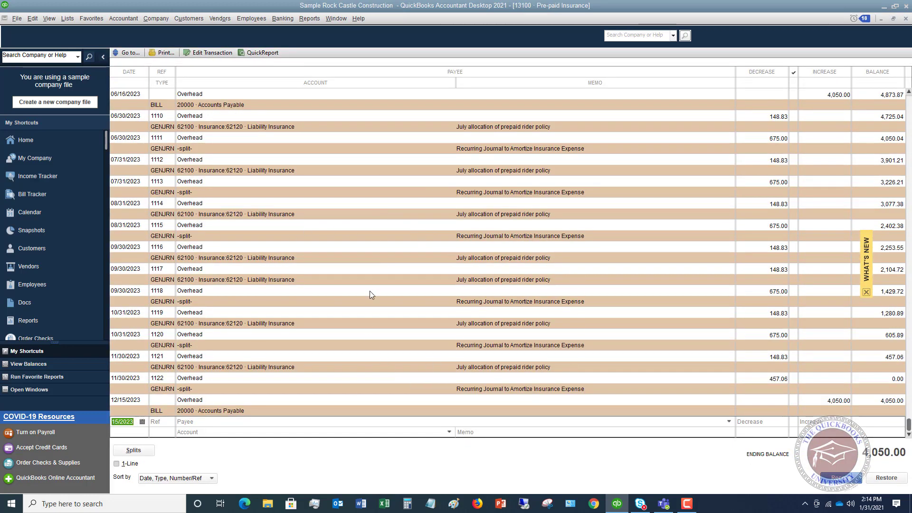
{"action": "left_click", "coordinate": [905, 19]}
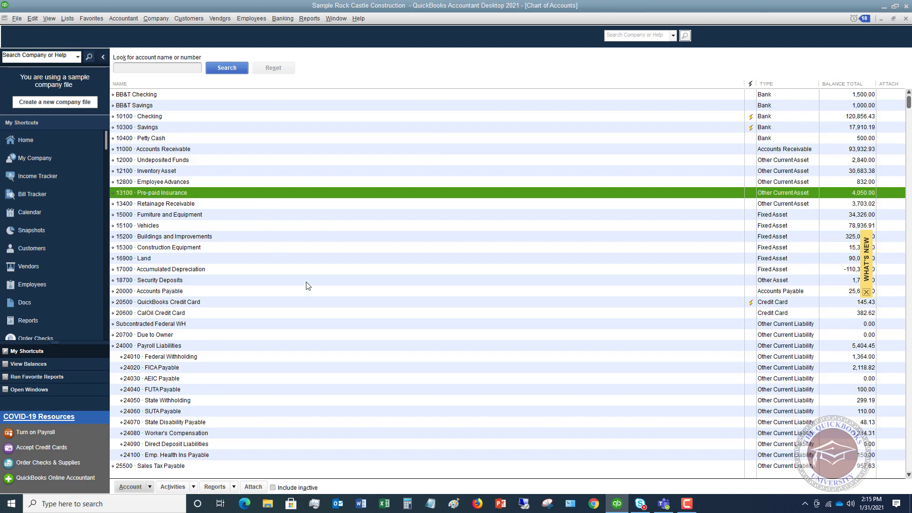
{"action": "left_click", "coordinate": [284, 19]}
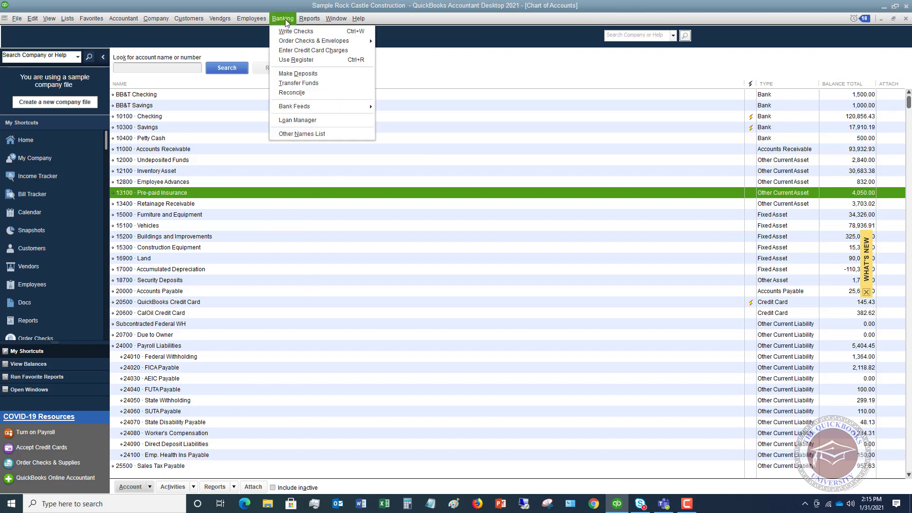
{"action": "left_click", "coordinate": [294, 52]}
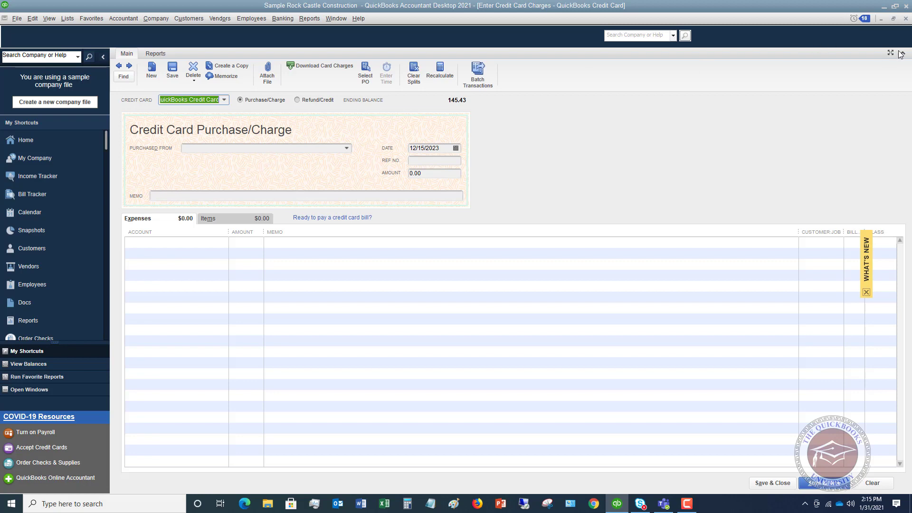
{"action": "left_click", "coordinate": [906, 19]}
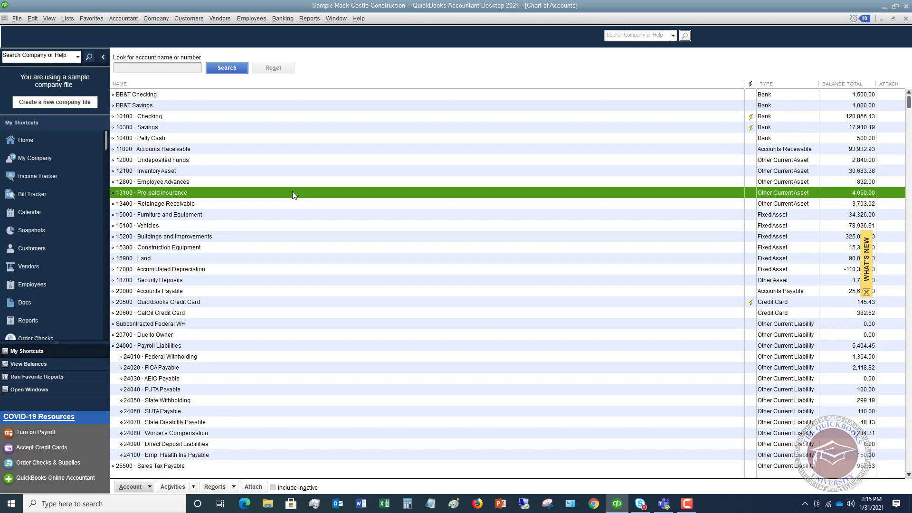
{"action": "double_click", "coordinate": [196, 116]}
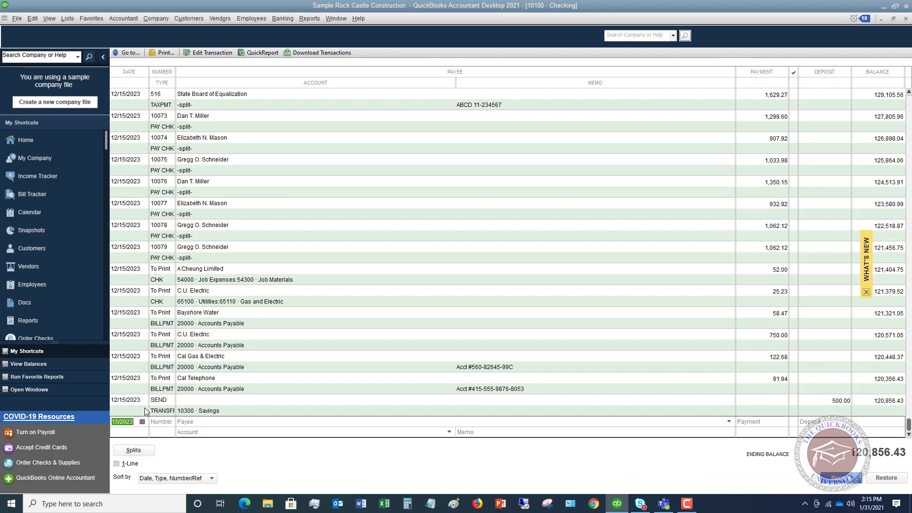
Start a Checking entry dated the 12th with a number reference and quick-add payee Exxon as a vendor.
{"action": "type", "text": "12"}
{"action": "key", "text": "Tab"}
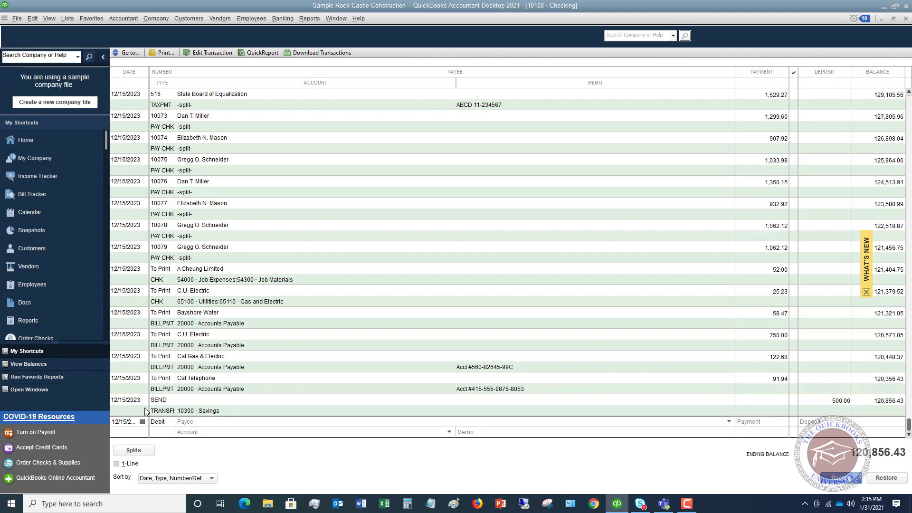
{"action": "type", "text": "EFT"}
{"action": "key", "text": "BackSpace"}
{"action": "key", "text": "BackSpace"}
{"action": "type", "text": "ACH"}
{"action": "key", "text": "BackSpace"}
{"action": "key", "text": "BackSpace"}
{"action": "key", "text": "Tab"}
{"action": "type", "text": "Exxon"}
{"action": "key", "text": "Tab"}
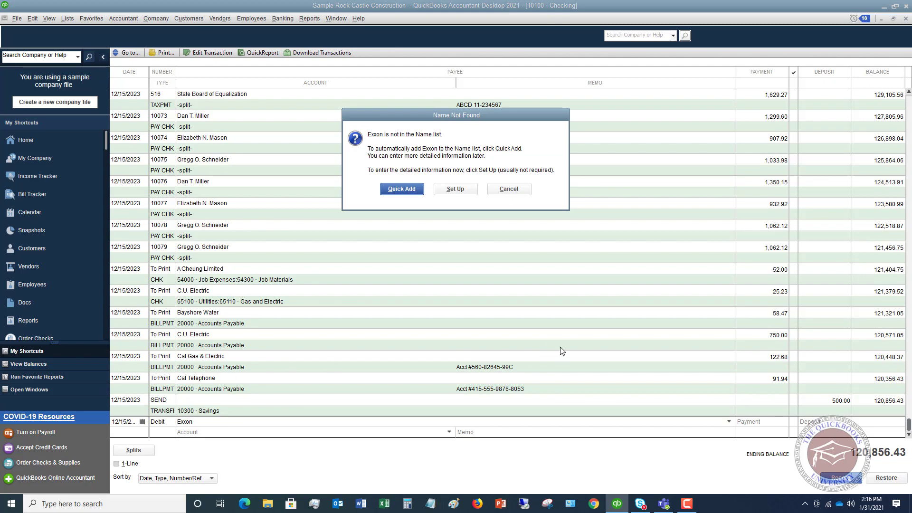
{"action": "left_click", "coordinate": [407, 189]}
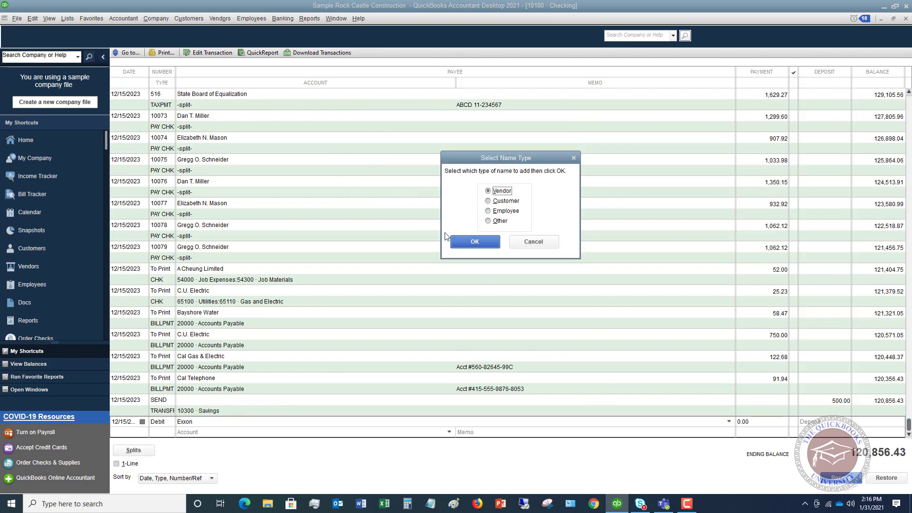
{"action": "left_click", "coordinate": [471, 241]}
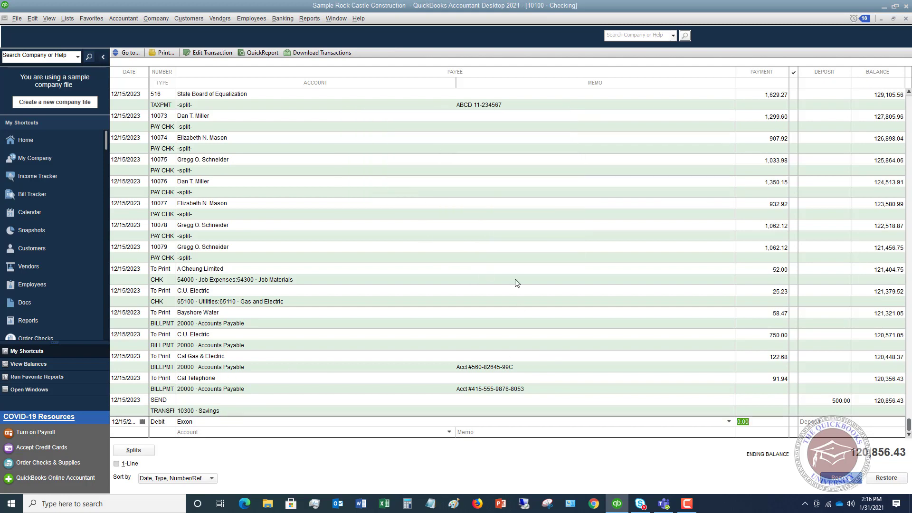
Enter a 23.58 payment coded to 60110 Fuel and record the Exxon debit.
{"action": "type", "text": "23.58"}
{"action": "left_click", "coordinate": [252, 432]}
{"action": "type", "text": "Fuel"}
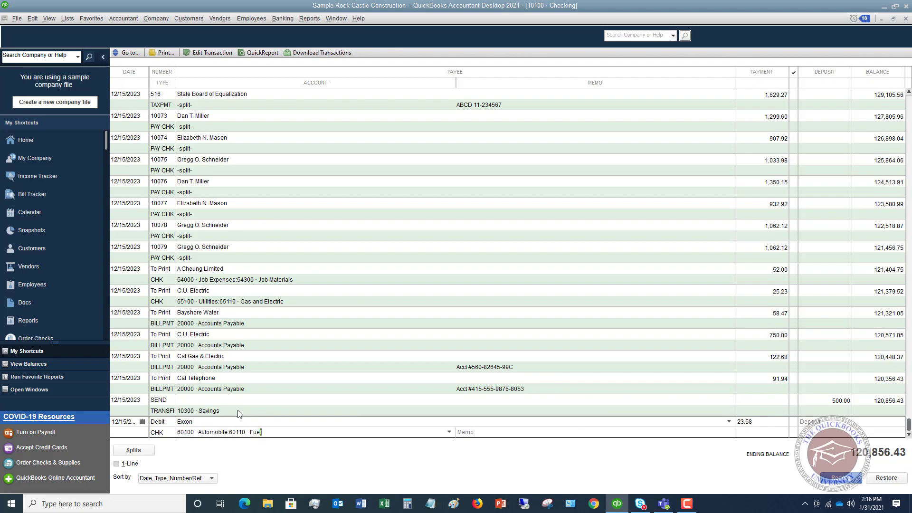
{"action": "key", "text": "Tab"}
{"action": "left_click", "coordinate": [836, 478]}
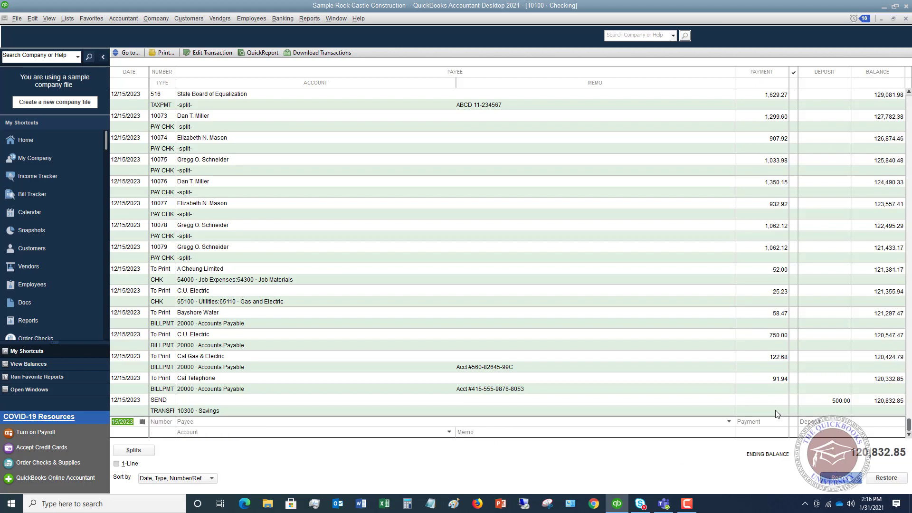
Select the recorded Exxon entry and bring up its editing options.
{"action": "scroll", "coordinate": [769, 292], "scroll_direction": "up", "scroll_amount": 2}
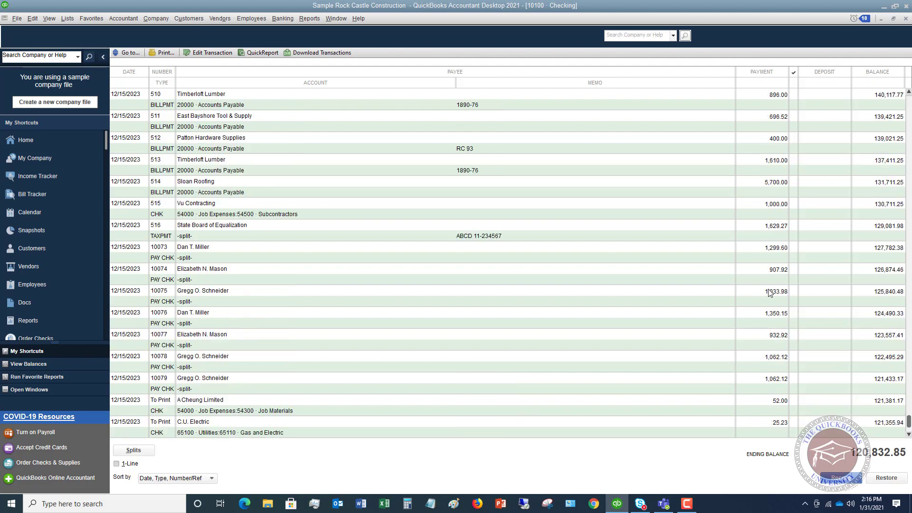
{"action": "scroll", "coordinate": [769, 292], "scroll_direction": "up", "scroll_amount": 2}
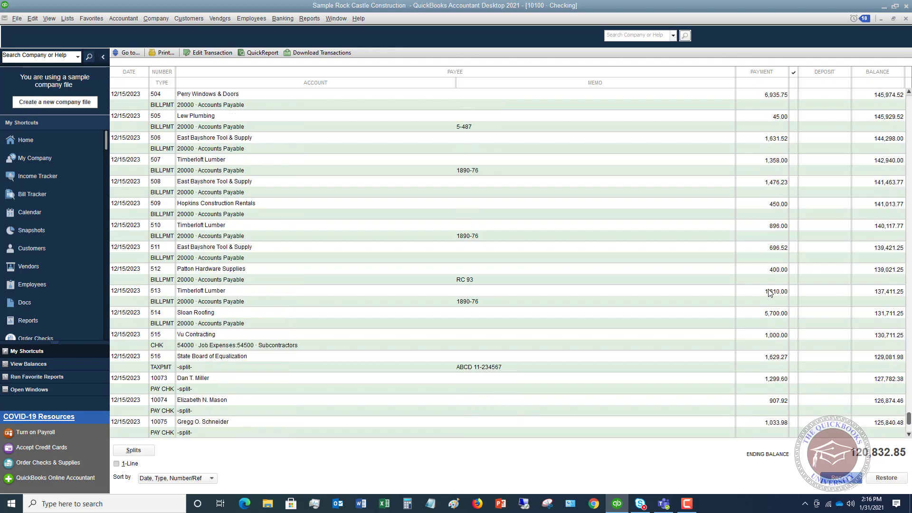
{"action": "scroll", "coordinate": [770, 292], "scroll_direction": "up", "scroll_amount": 3}
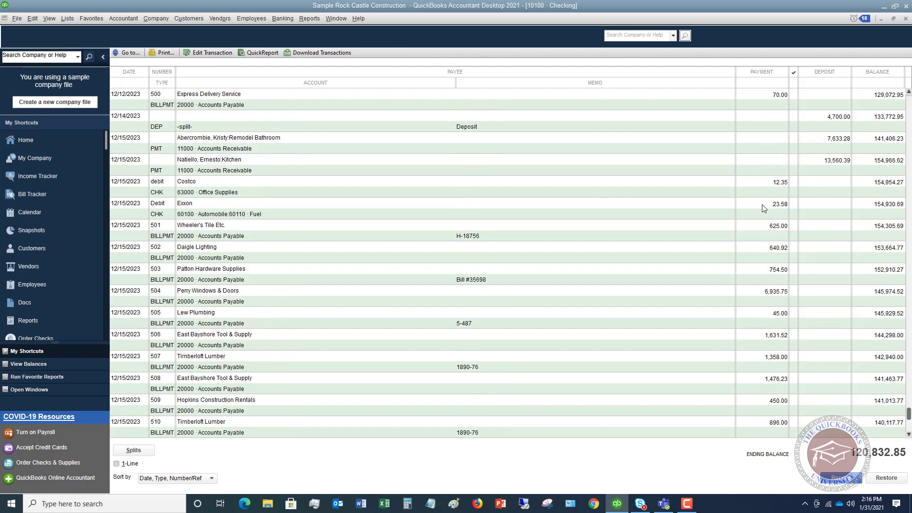
{"action": "left_click", "coordinate": [762, 207]}
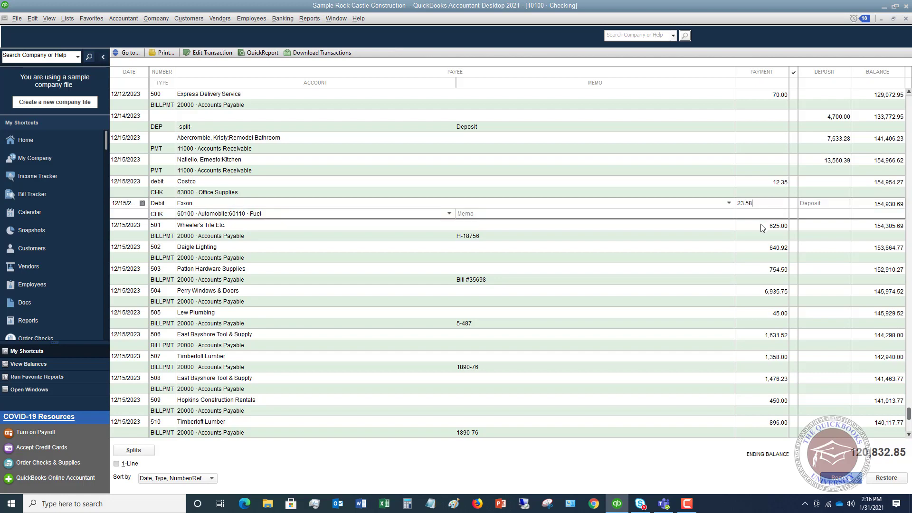
{"action": "left_click", "coordinate": [702, 207]}
{"action": "right_click", "coordinate": [359, 212]}
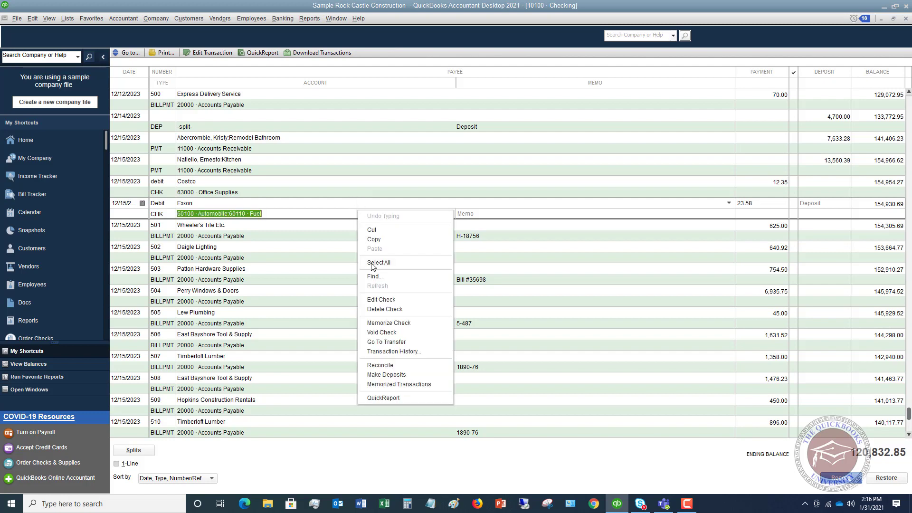
Open the Exxon debit as an Edit Check form and show the Open Window List.
{"action": "left_click", "coordinate": [382, 299]}
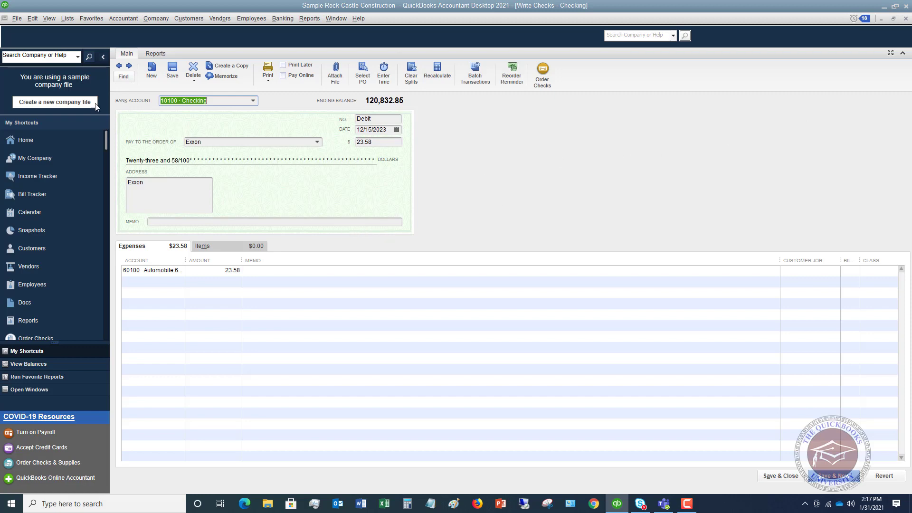
{"action": "left_click", "coordinate": [51, 20]}
{"action": "left_click", "coordinate": [57, 31]}
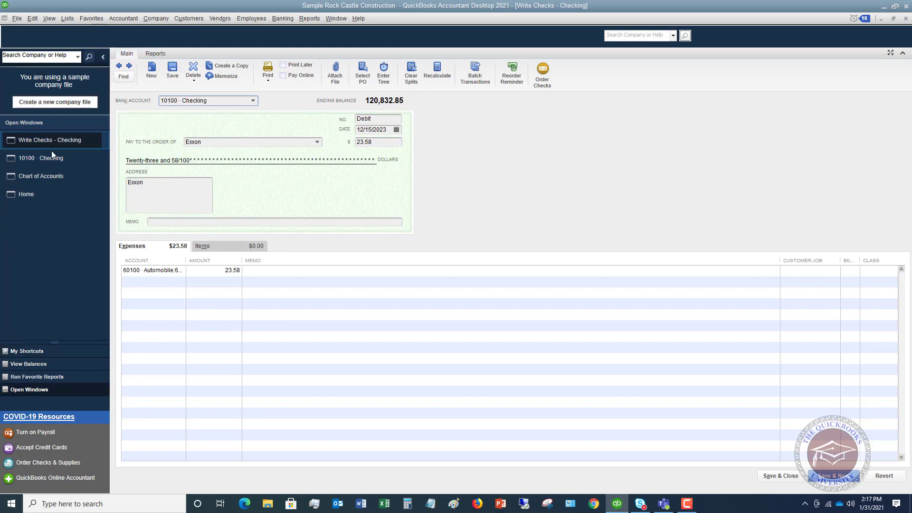
Switch between the Checking register and the Exxon check, ending on the 10100 Checking register.
{"action": "left_click", "coordinate": [46, 160]}
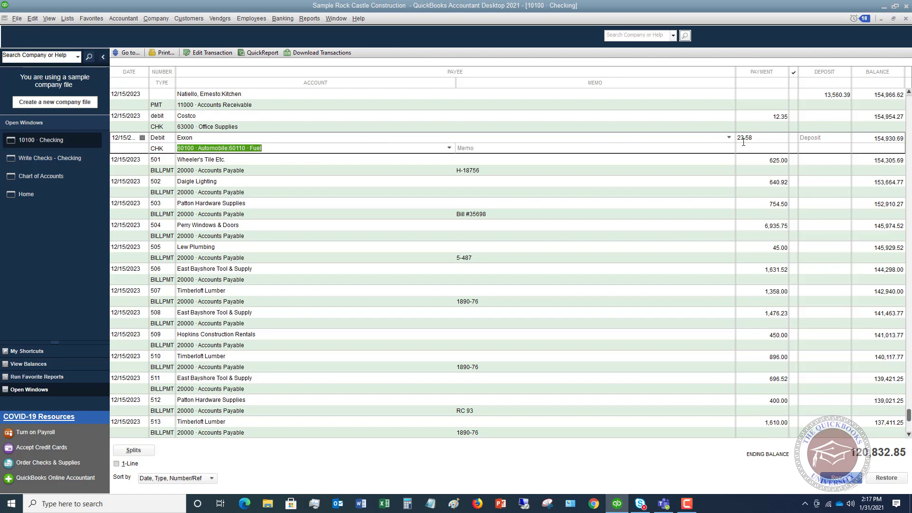
{"action": "left_click", "coordinate": [52, 156]}
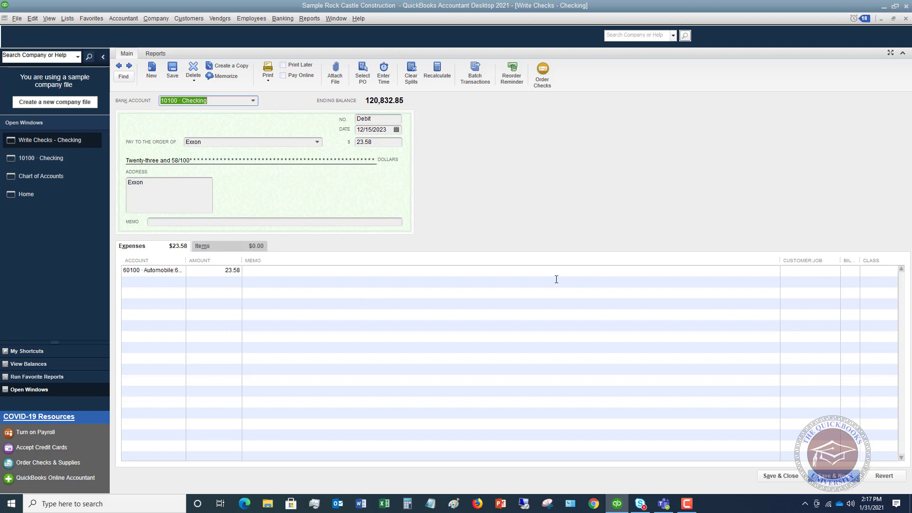
{"action": "left_click", "coordinate": [47, 158]}
{"action": "scroll", "coordinate": [305, 227], "scroll_direction": "down", "scroll_amount": 6}
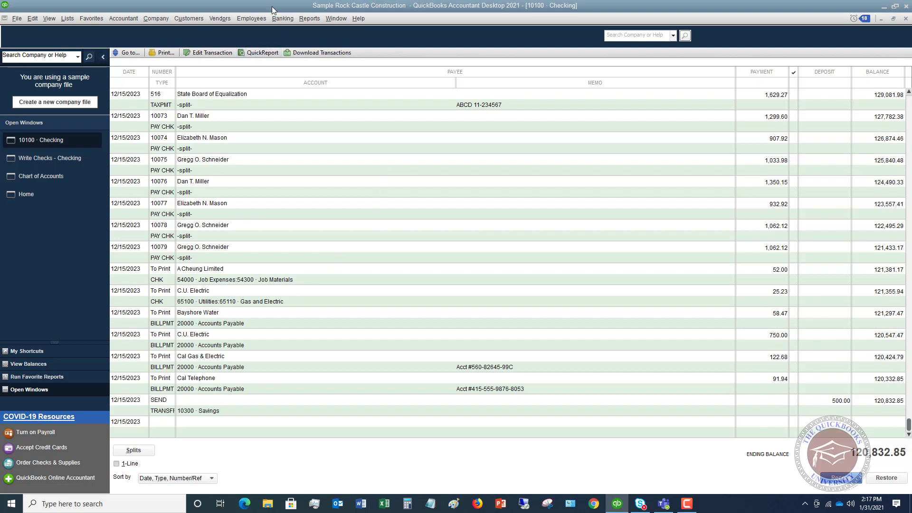
Enter a 12/15/2023 DEP deposit of 150.00 coded to 65110 Gas and Electric and record it.
{"action": "left_click", "coordinate": [145, 423]}
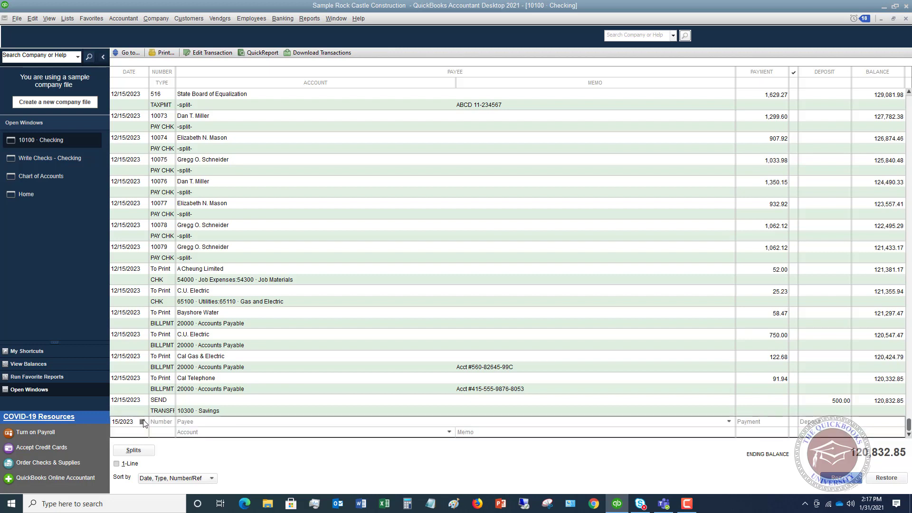
{"action": "key", "text": "Tab"}
{"action": "type", "text": "DE"}
{"action": "key", "text": "Tab"}
{"action": "key", "text": "Tab"}
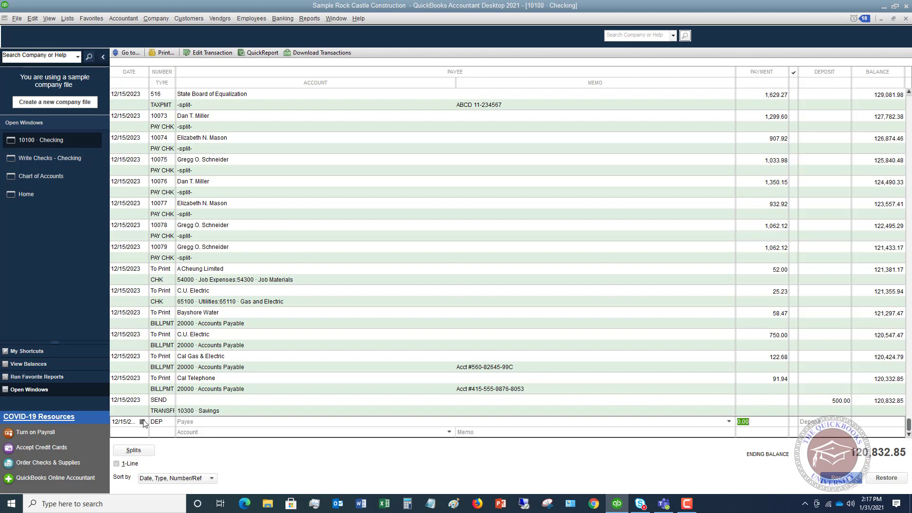
{"action": "key", "text": "Tab"}
{"action": "type", "text": "150"}
{"action": "key", "text": "Tab"}
{"action": "type", "text": "Ut"}
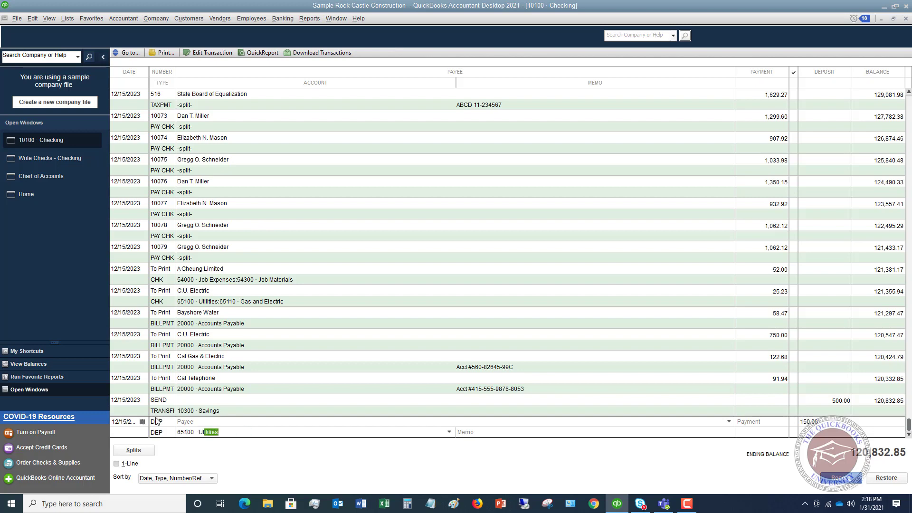
{"action": "left_click", "coordinate": [449, 432]}
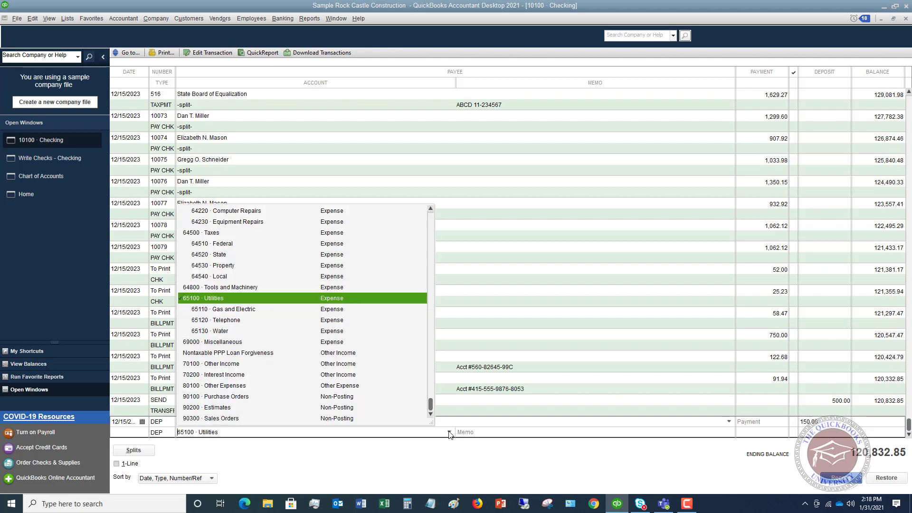
{"action": "left_click", "coordinate": [256, 314]}
{"action": "key", "text": "Tab"}
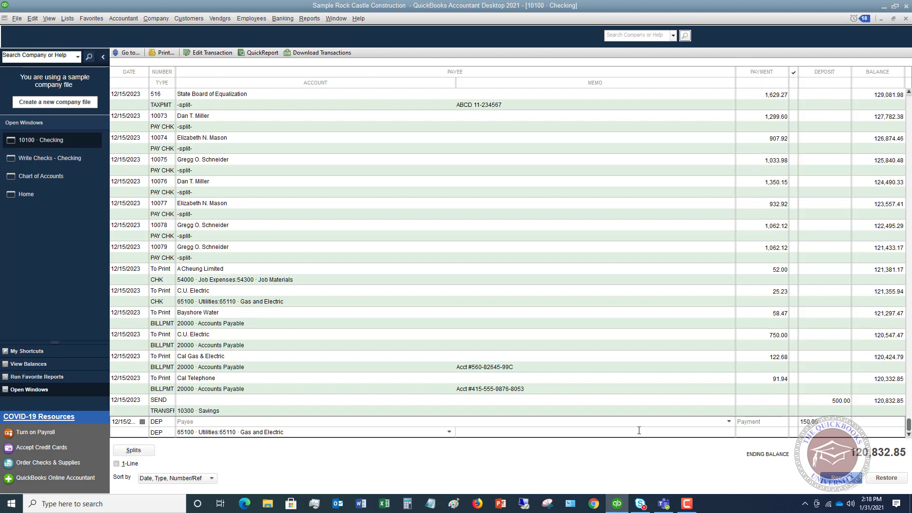
{"action": "left_click", "coordinate": [838, 477]}
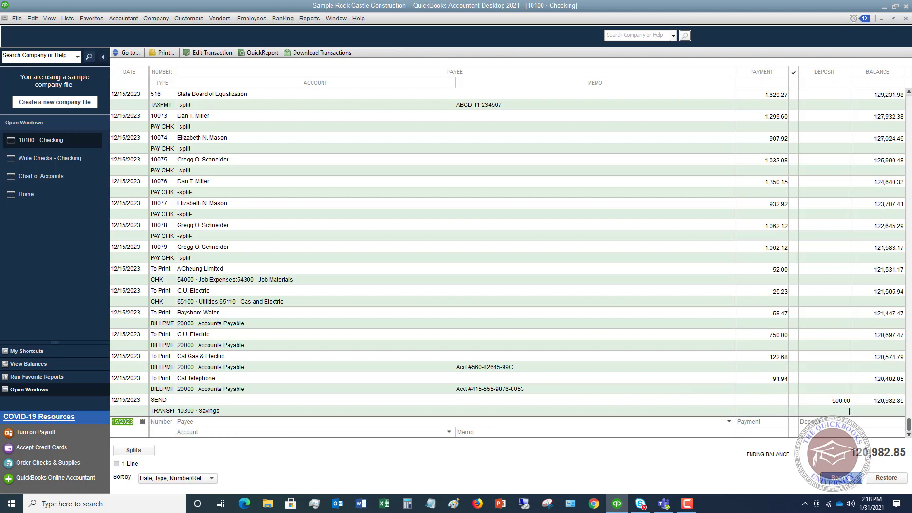
{"action": "scroll", "coordinate": [848, 311], "scroll_direction": "up", "scroll_amount": 10}
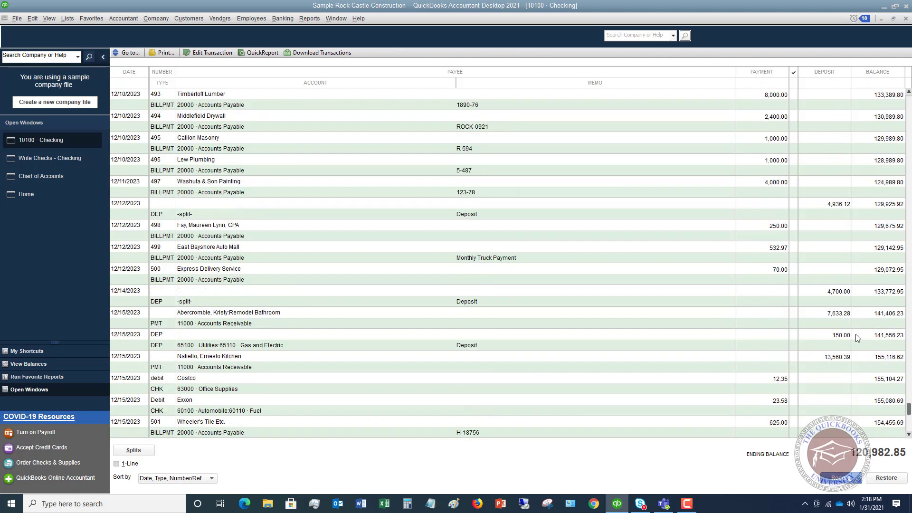
Review the 150.00 deposit in the Make Deposits form, close it, and bring up the Chart of Accounts.
{"action": "left_click", "coordinate": [824, 342]}
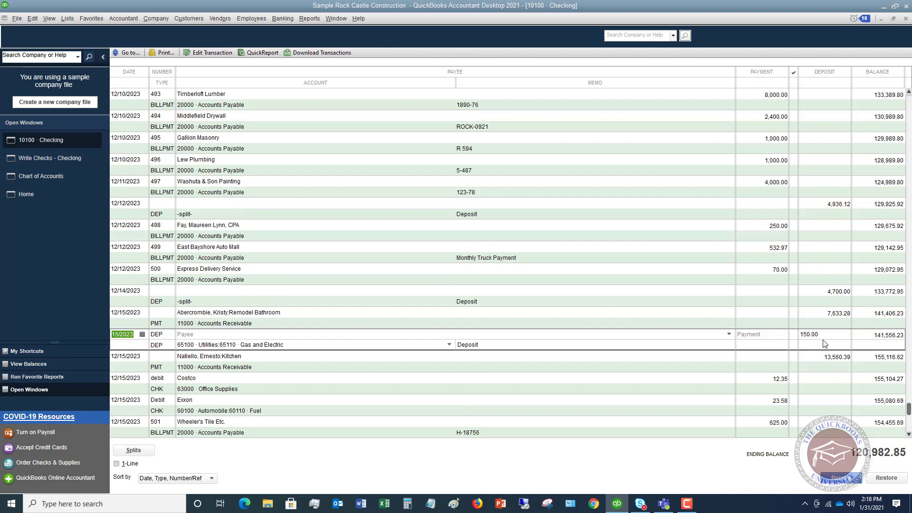
{"action": "right_click", "coordinate": [823, 343]}
{"action": "left_click", "coordinate": [771, 370]}
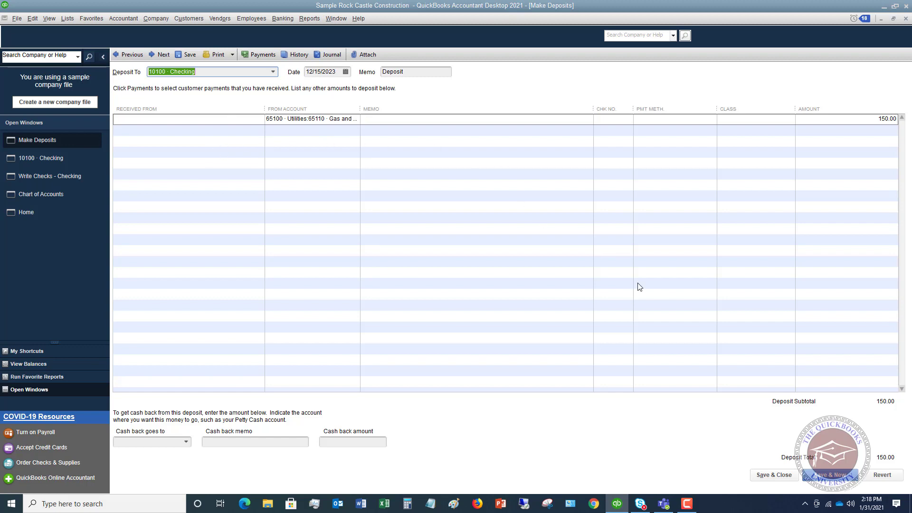
{"action": "left_click", "coordinate": [906, 19]}
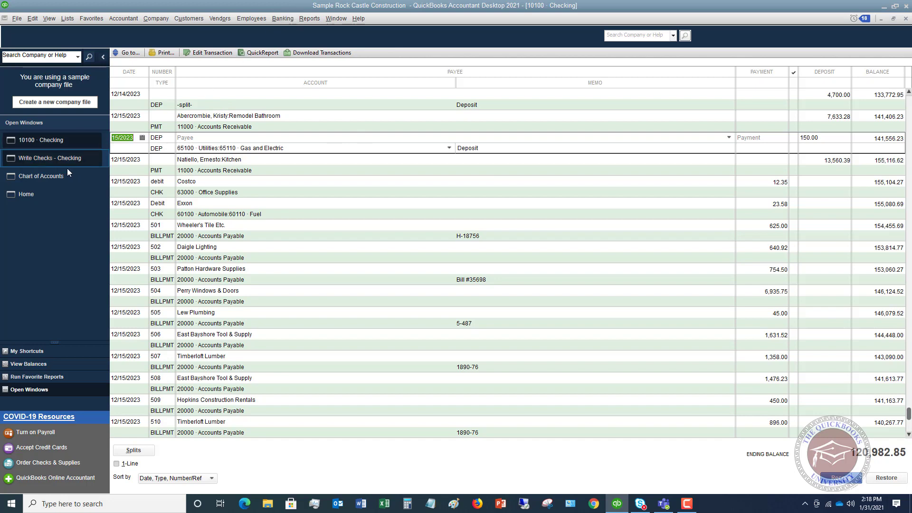
{"action": "left_click", "coordinate": [53, 177]}
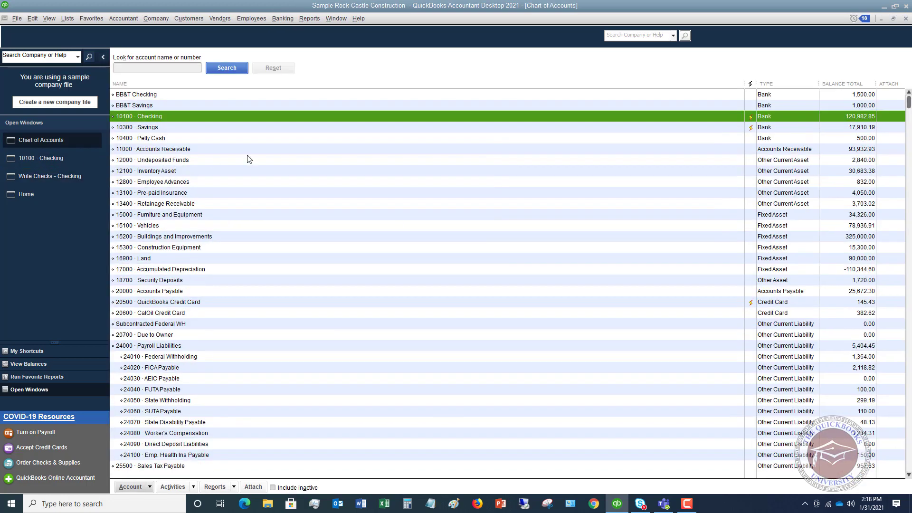
In the 20500 credit card register, record a 51.25 Express Delivery Service charge to 63100 Postage.
{"action": "scroll", "coordinate": [249, 158], "scroll_direction": "down", "scroll_amount": 5}
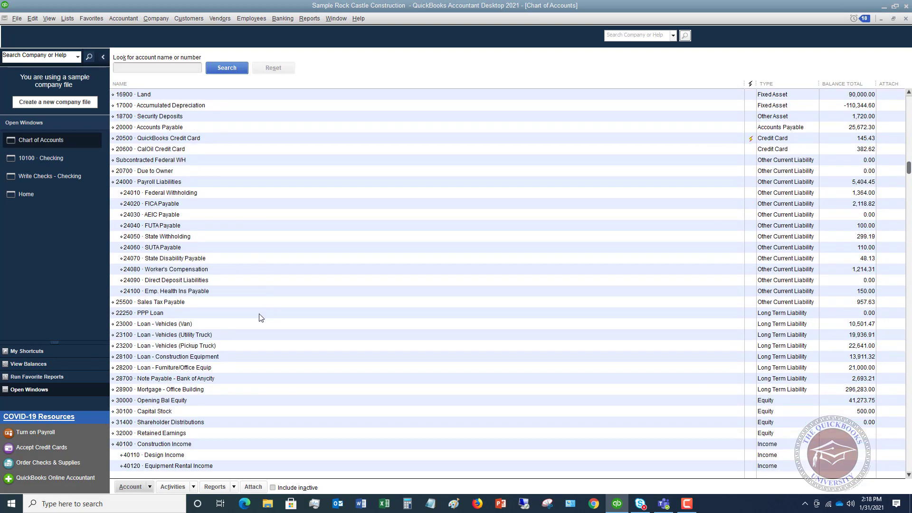
{"action": "double_click", "coordinate": [171, 139]}
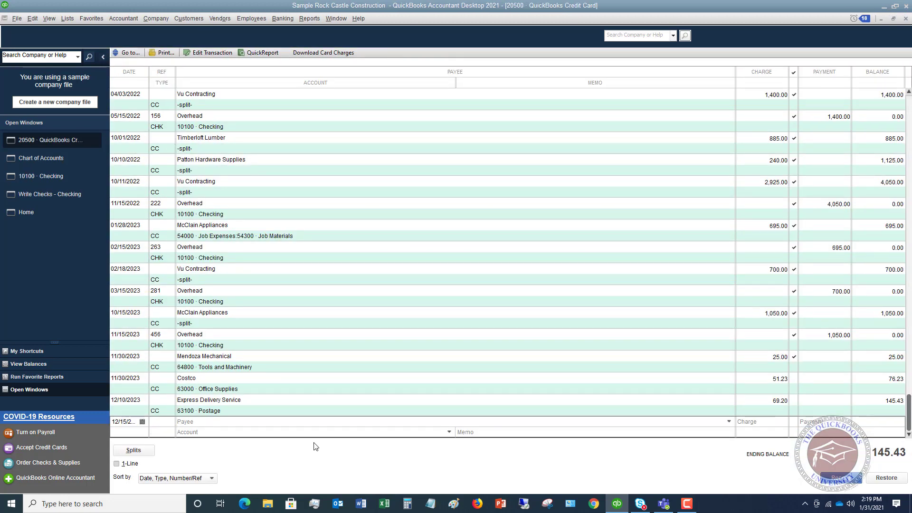
{"action": "key", "text": "Tab"}
{"action": "type", "text": "Ex"}
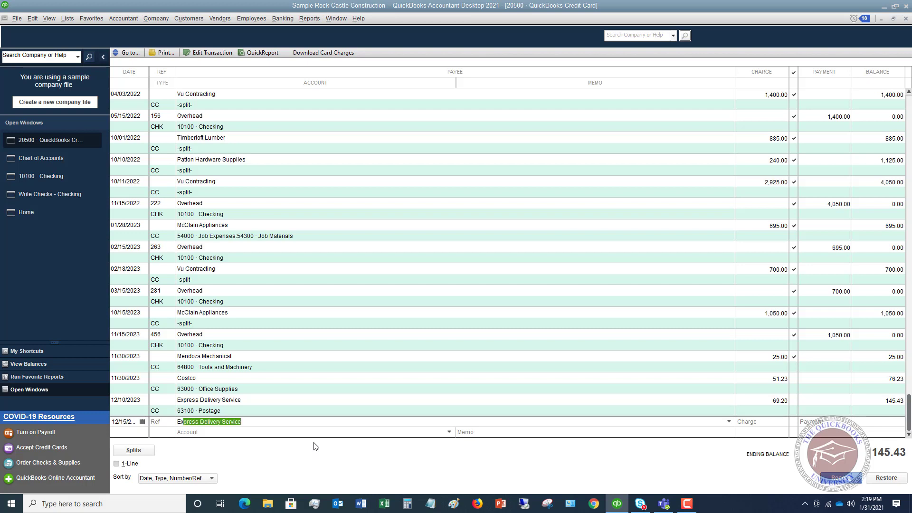
{"action": "key", "text": "Tab"}
{"action": "type", "text": "51.25"}
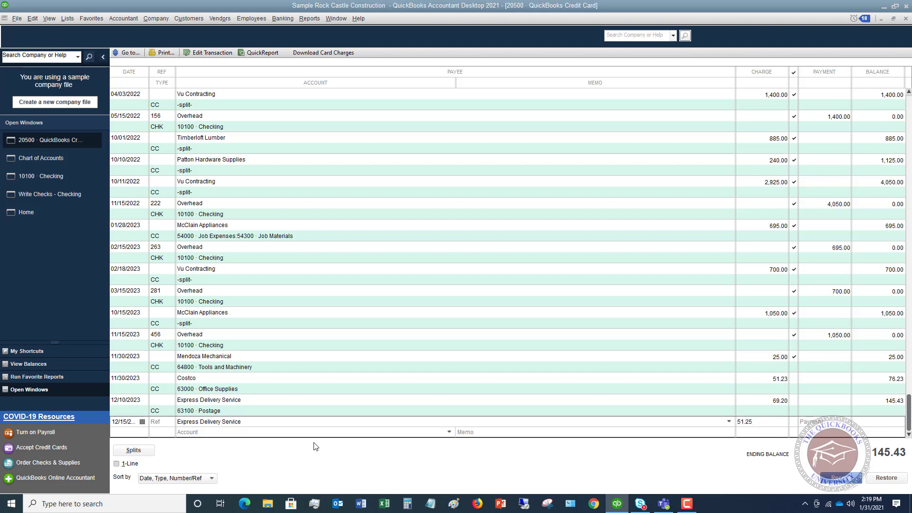
{"action": "key", "text": "Tab"}
{"action": "type", "text": "Pos"}
{"action": "key", "text": "Tab"}
{"action": "left_click", "coordinate": [841, 479]}
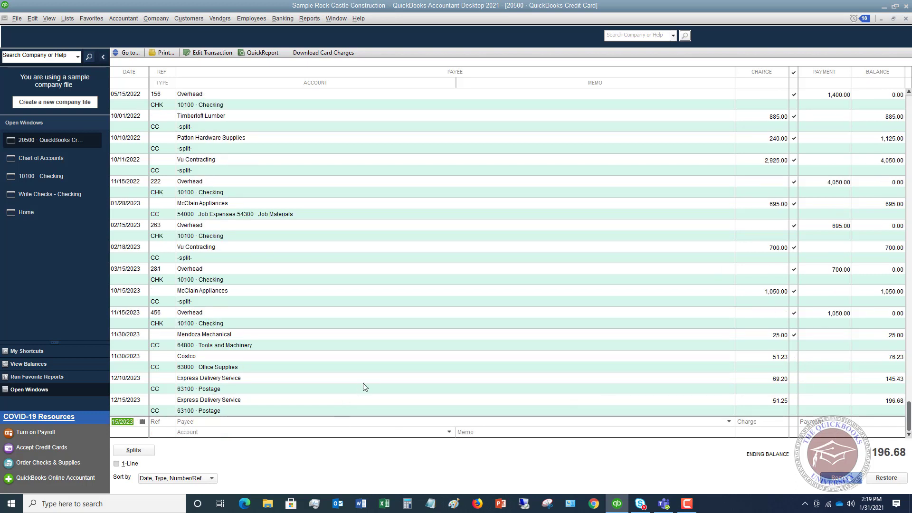
View the Express Delivery charge in the Edit Credit Card Charge form, then return to 10100 Checking.
{"action": "right_click", "coordinate": [569, 404]}
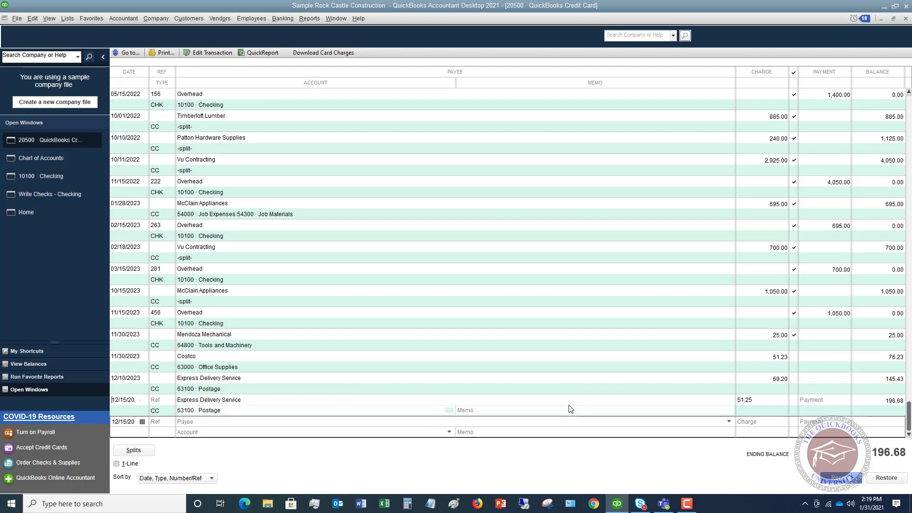
{"action": "left_click", "coordinate": [603, 310]}
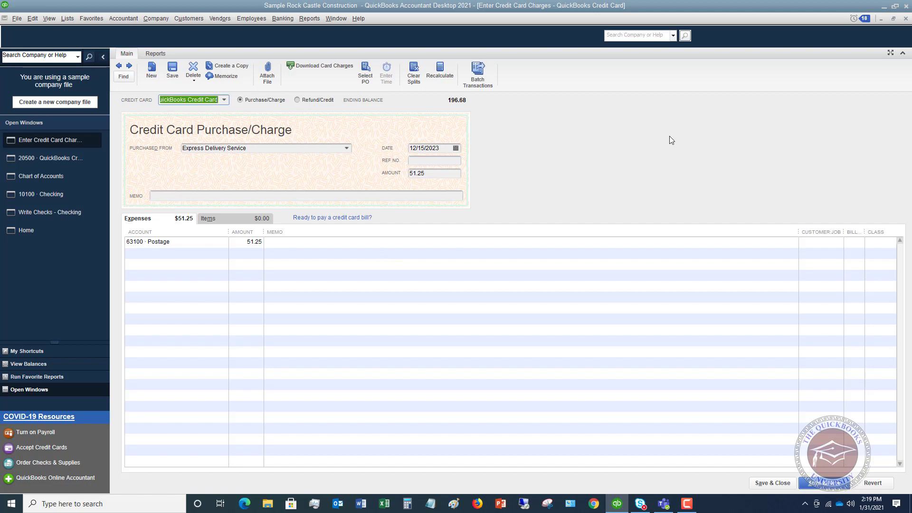
{"action": "left_click", "coordinate": [906, 19]}
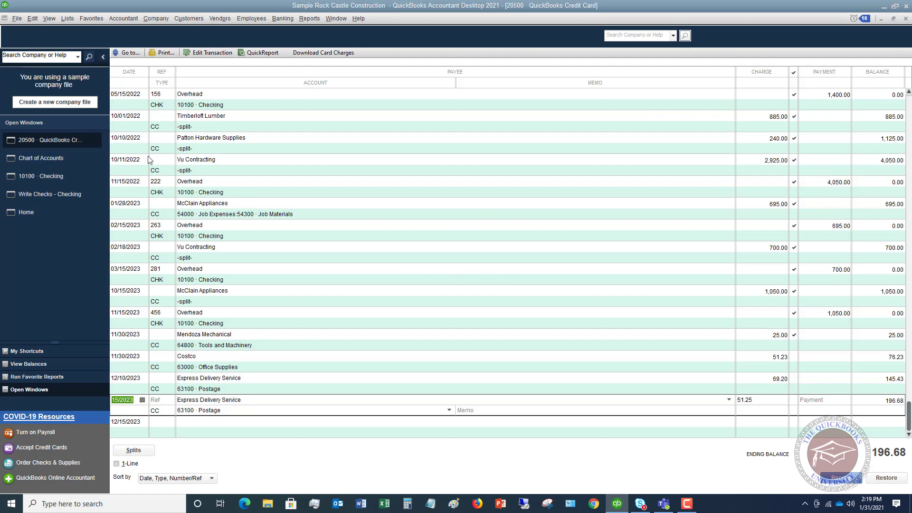
{"action": "left_click", "coordinate": [58, 177]}
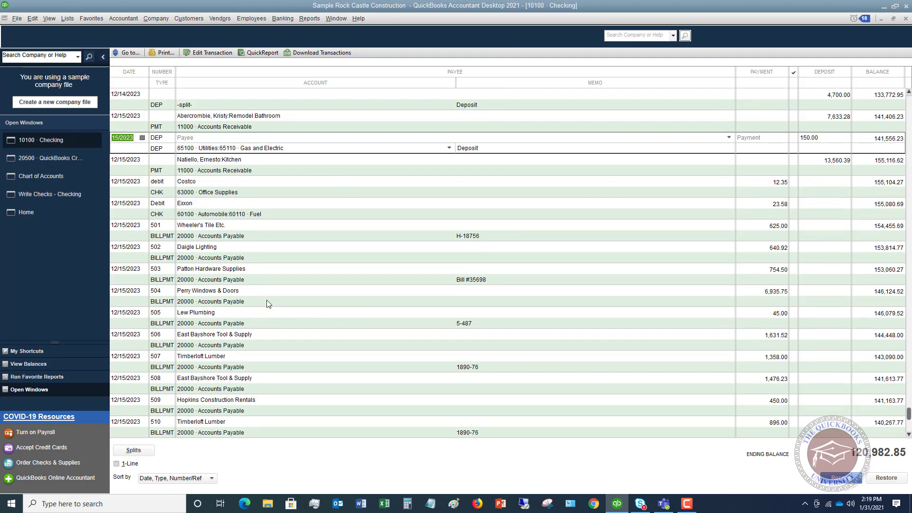
Switch Checking to 1-Line view and record a 25.13 Debit to payee Exxon.
{"action": "left_click", "coordinate": [116, 464]}
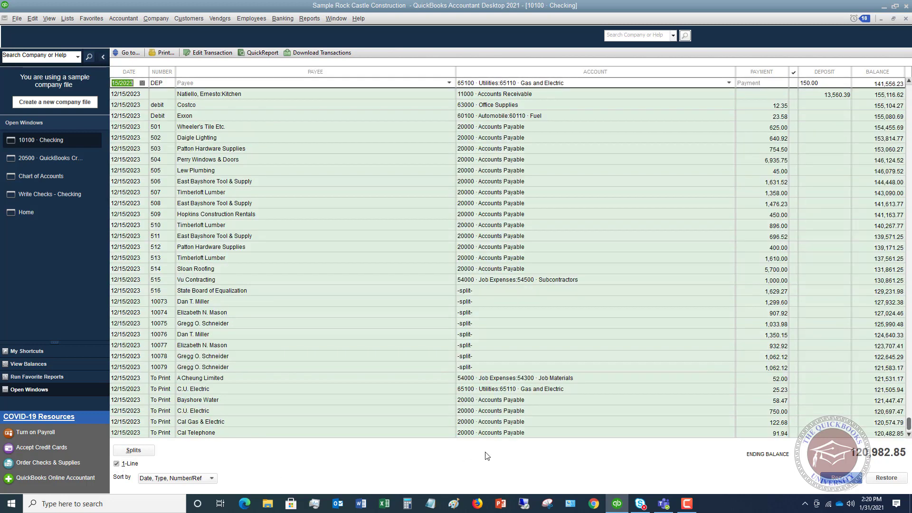
{"action": "scroll", "coordinate": [438, 344], "scroll_direction": "down", "scroll_amount": 1}
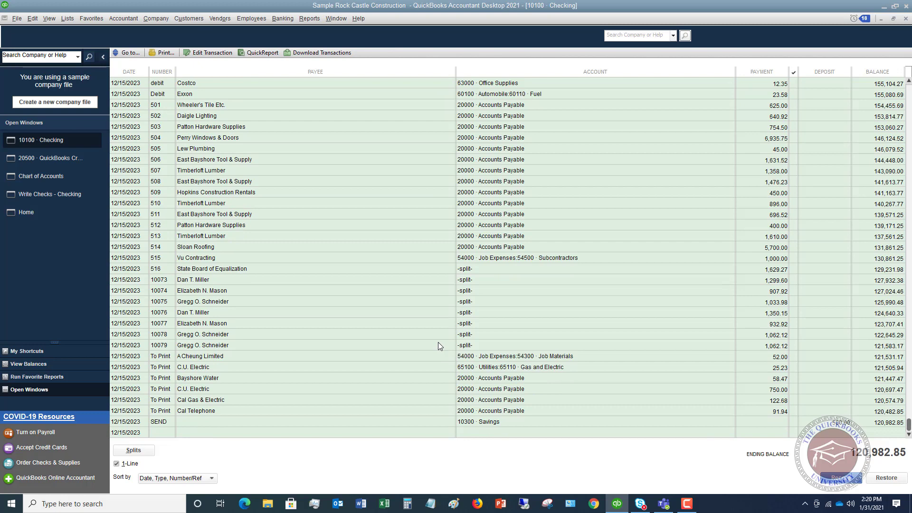
{"action": "left_click", "coordinate": [139, 432]}
{"action": "key", "text": "Tab"}
{"action": "type", "text": "Debi"}
{"action": "key", "text": "Tab"}
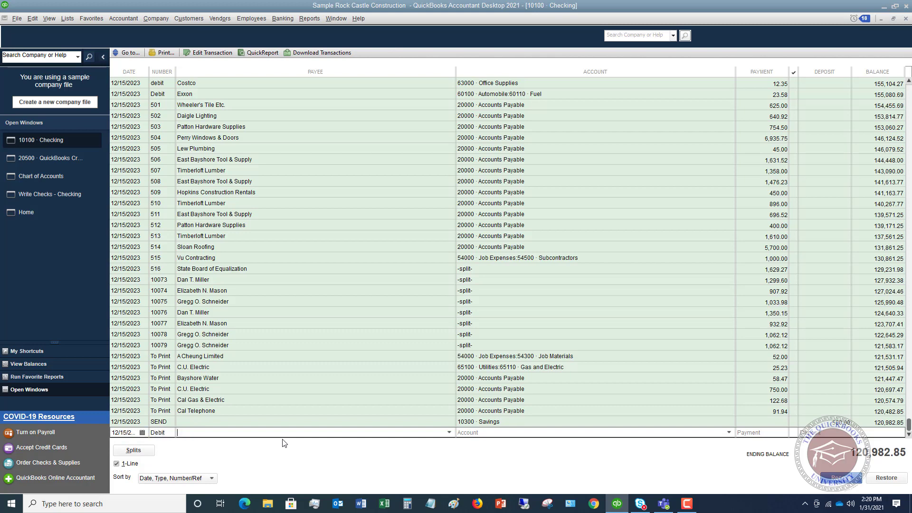
{"action": "type", "text": "Exxon"}
{"action": "key", "text": "Tab"}
{"action": "key", "text": "Tab"}
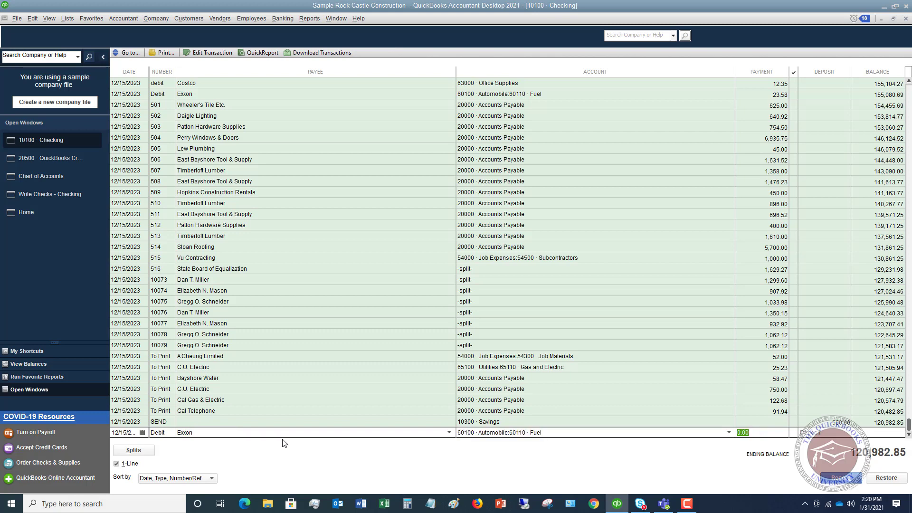
{"action": "type", "text": "25.13"}
{"action": "key", "text": "Tab"}
{"action": "key", "text": "Return"}
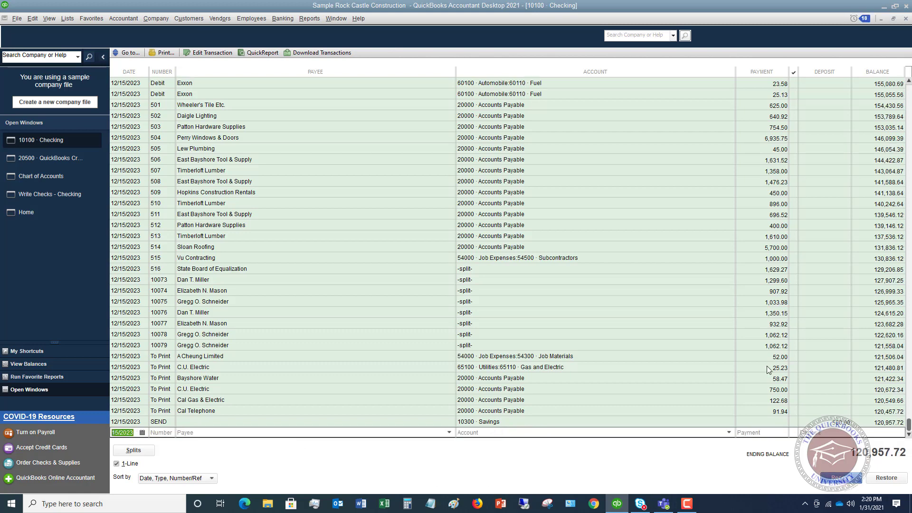